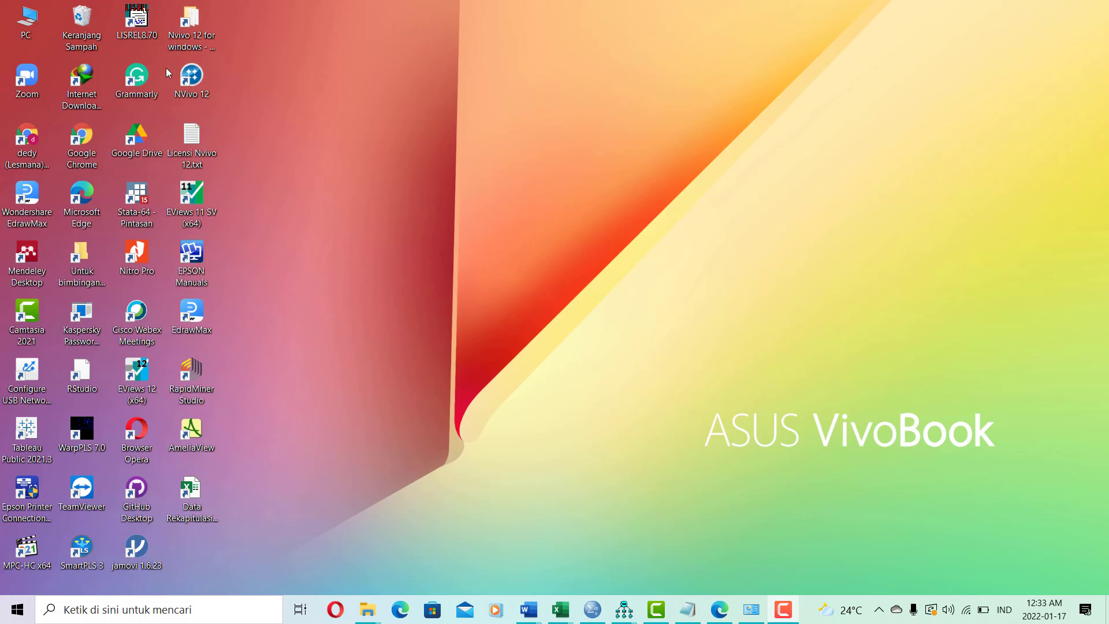
# In Google Chrome, search for rproject and open The R Project for Statistical Computing website
pyautogui.doubleClick(79, 146)
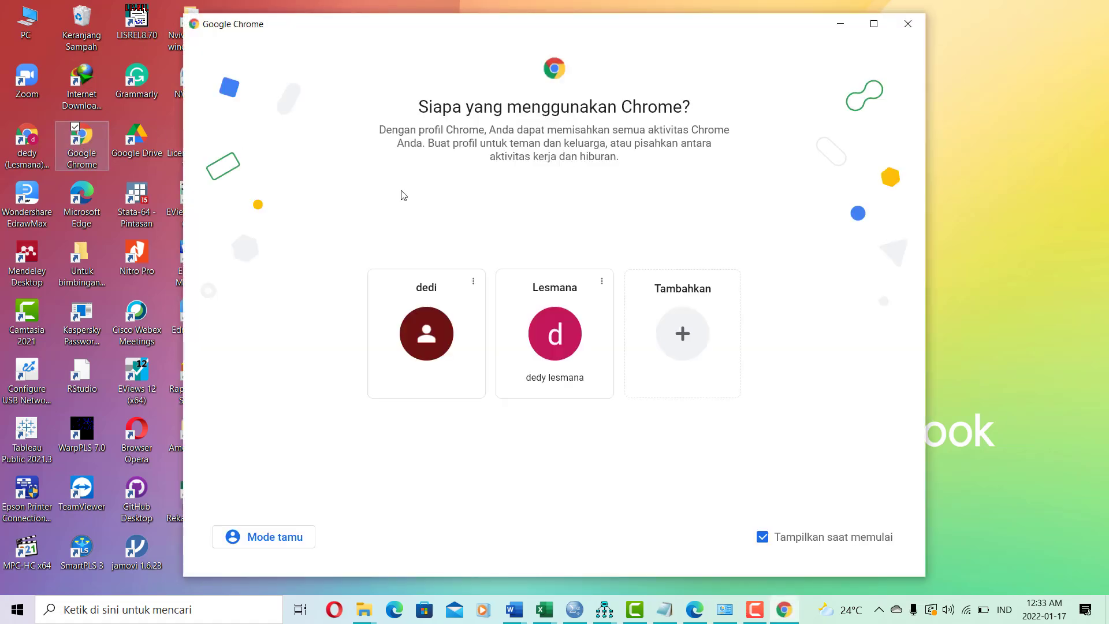
pyautogui.click(553, 327)
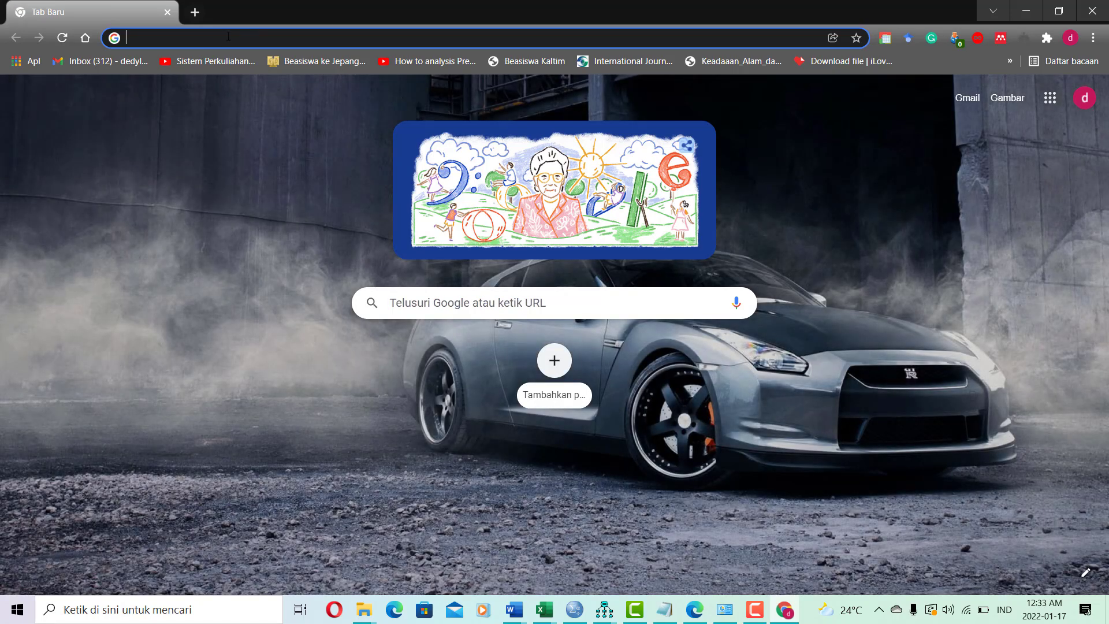
pyautogui.write('rprojec')
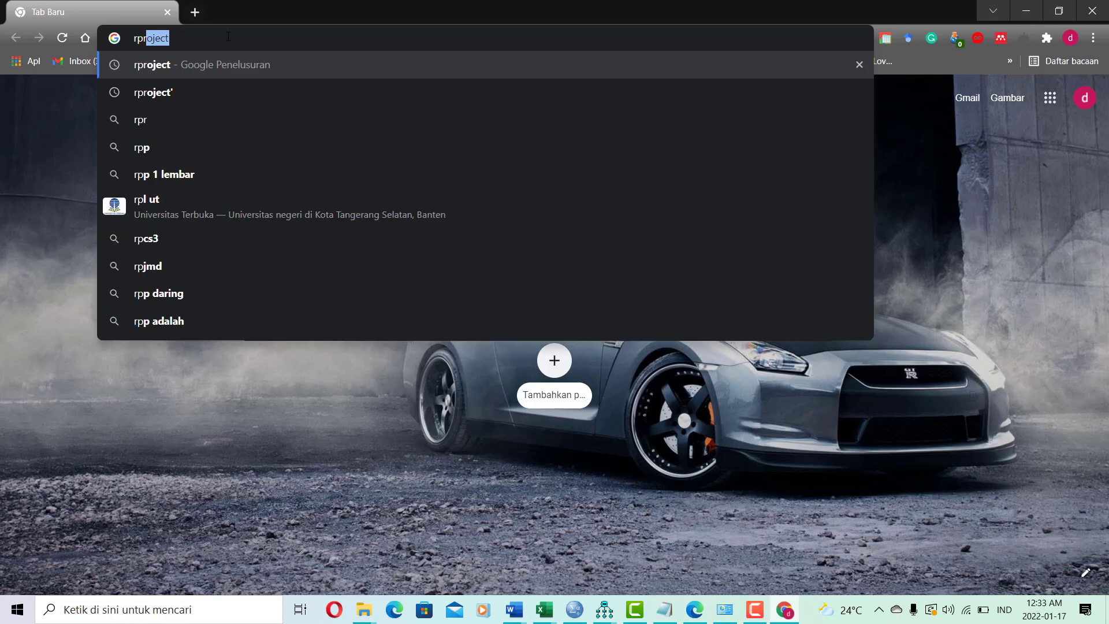
pyautogui.write('t')
pyautogui.press('Return')
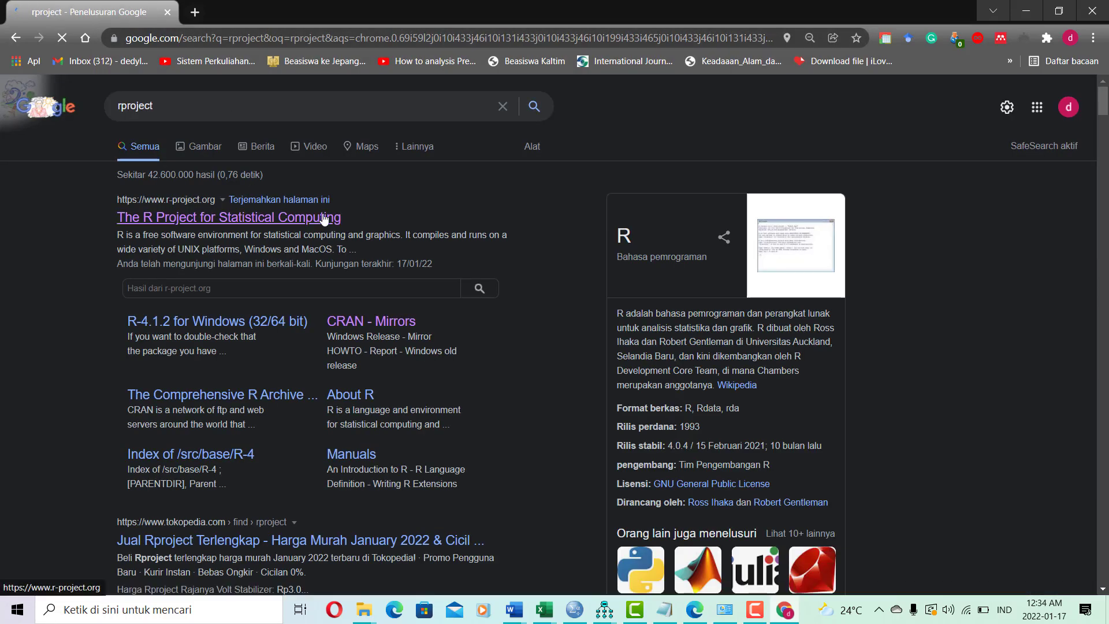
pyautogui.click(322, 218)
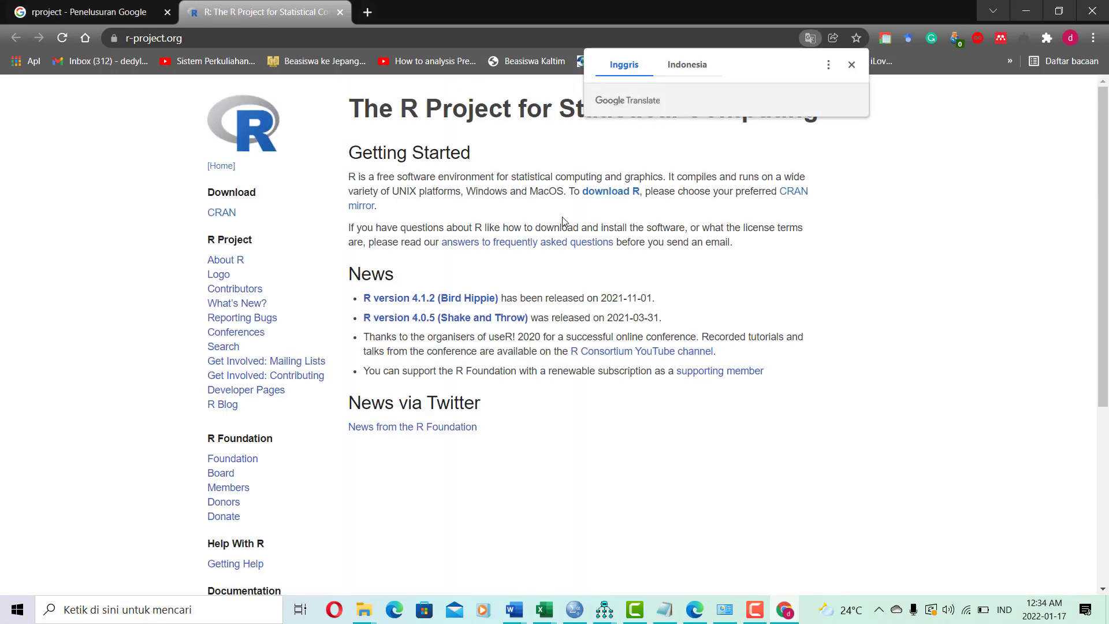
# Open the CRAN mirror list and choose Indonesia's mirror, repo.bppt.go.id/cran
pyautogui.click(638, 196)
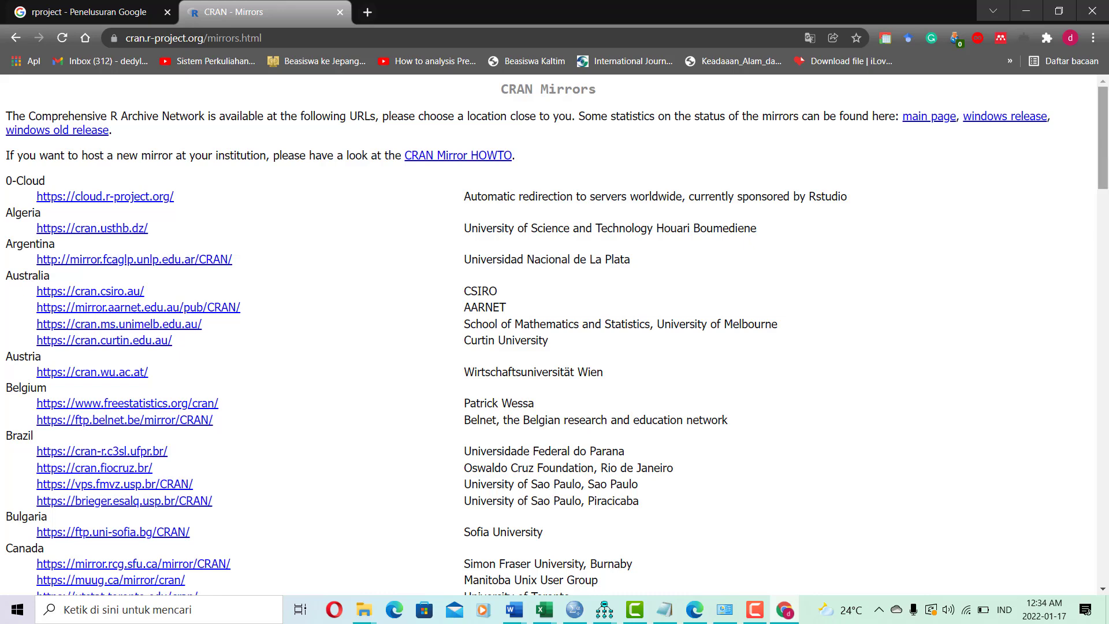
pyautogui.moveTo(1102, 148); pyautogui.dragTo(1101, 287)
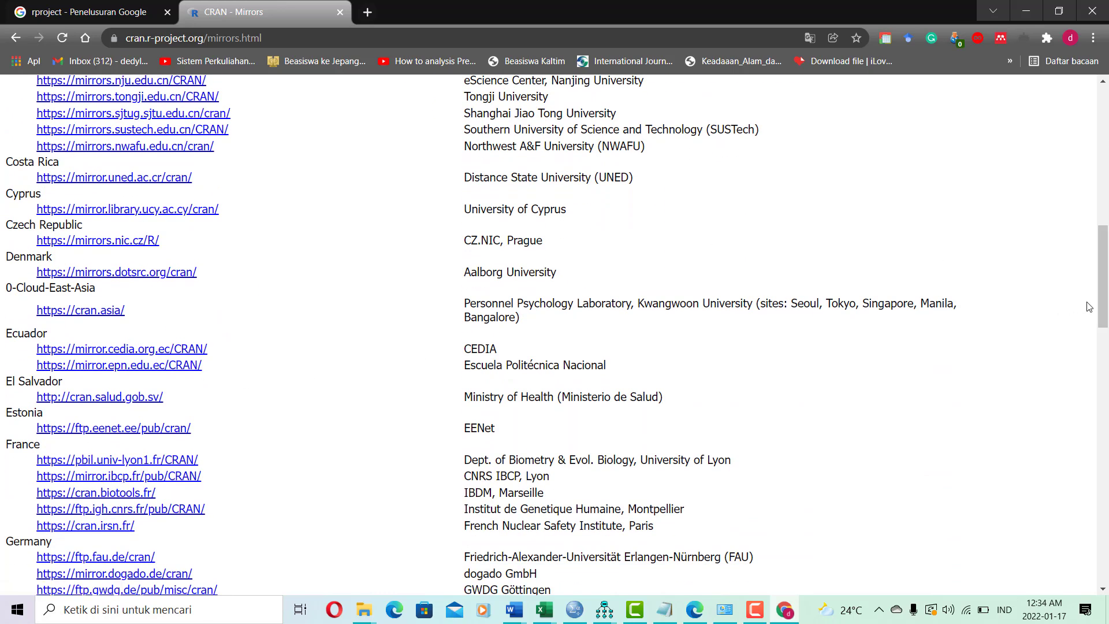
pyautogui.moveTo(1107, 304); pyautogui.dragTo(1103, 420)
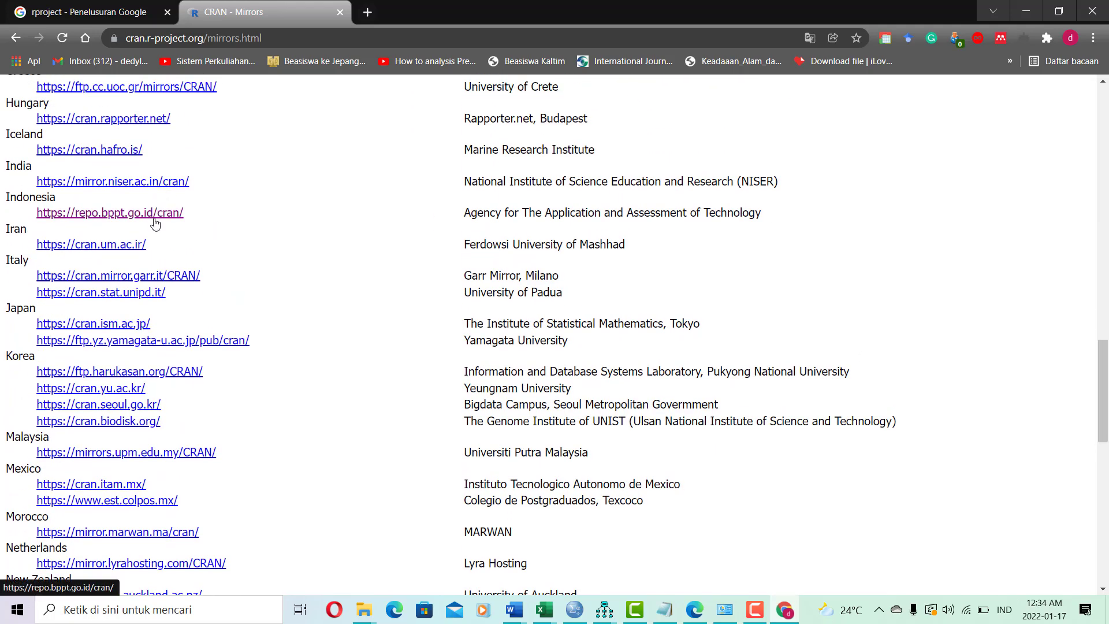
pyautogui.click(155, 214)
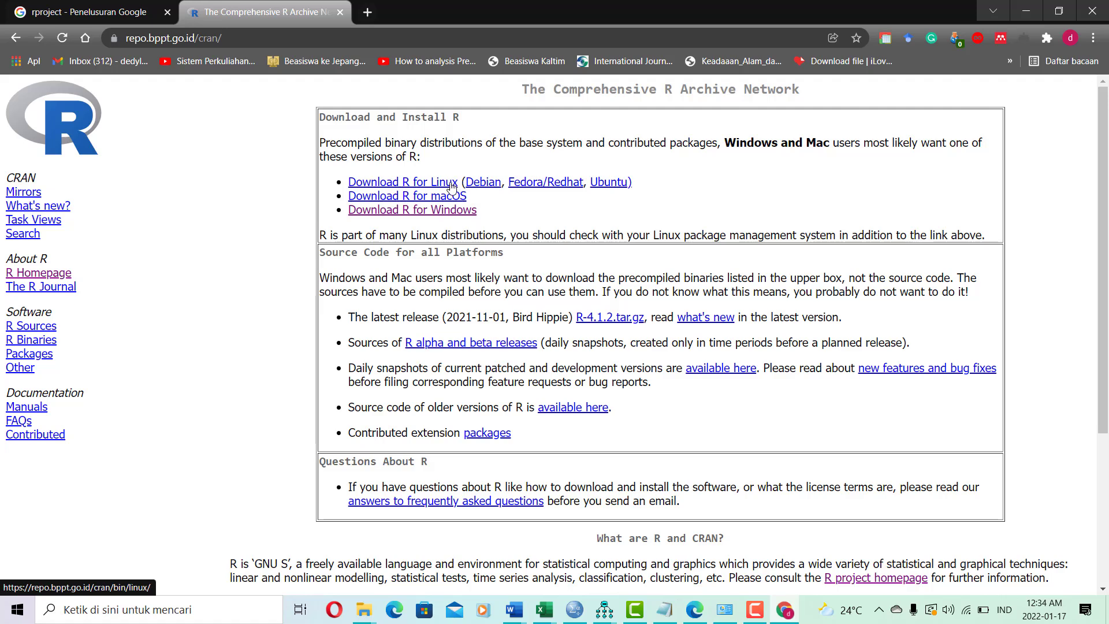
# Download R 4.1.2 for Windows from the mirror's base distribution for first-time installation
pyautogui.click(443, 213)
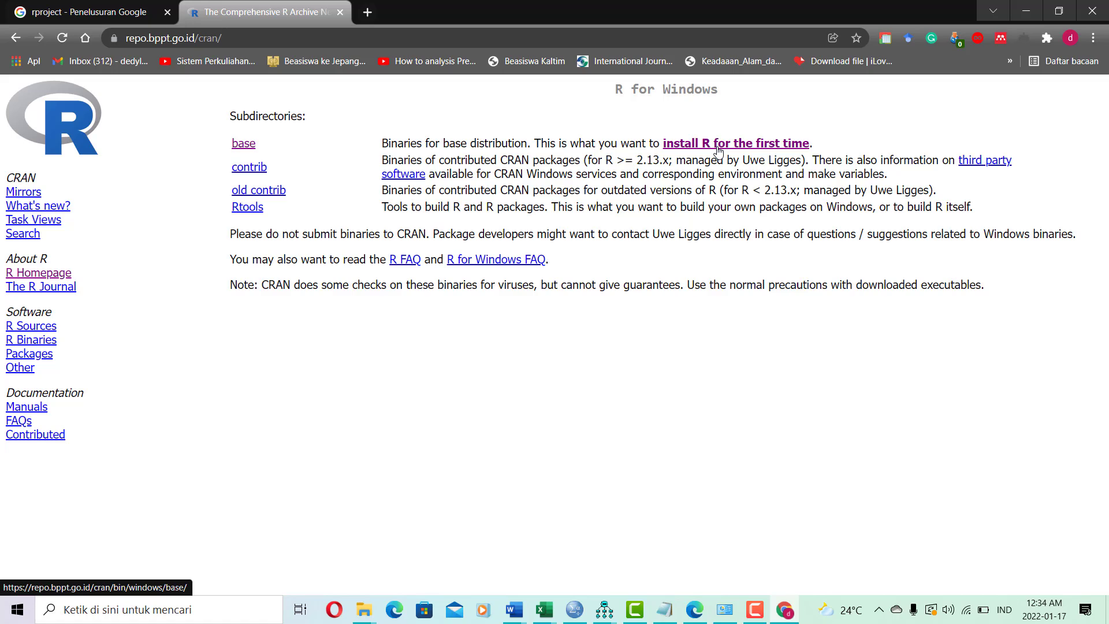
pyautogui.click(718, 150)
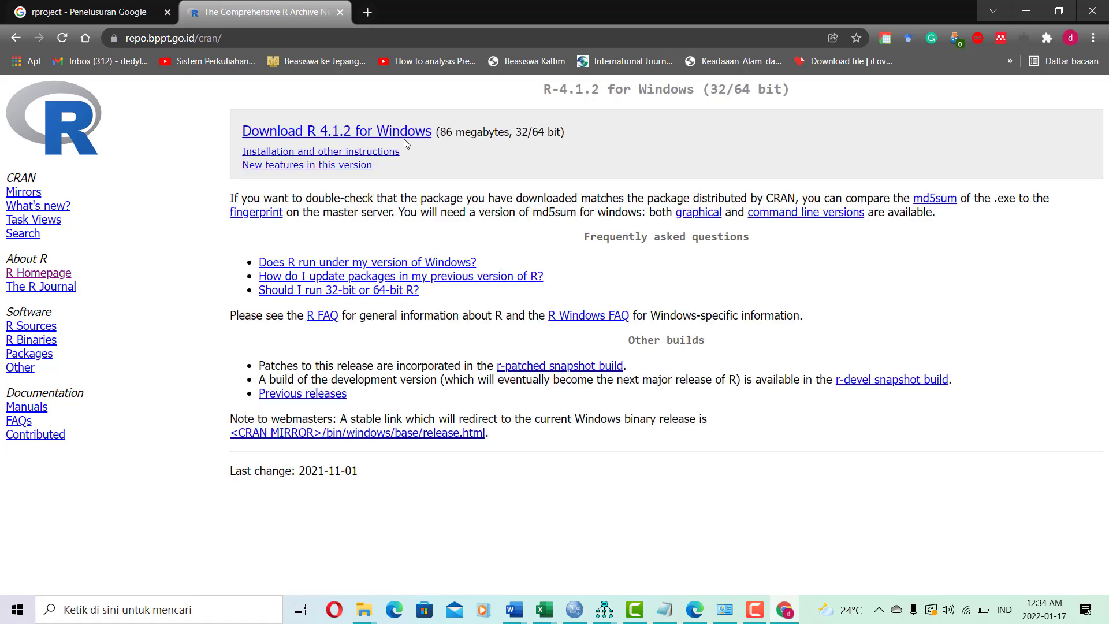
pyautogui.click(406, 141)
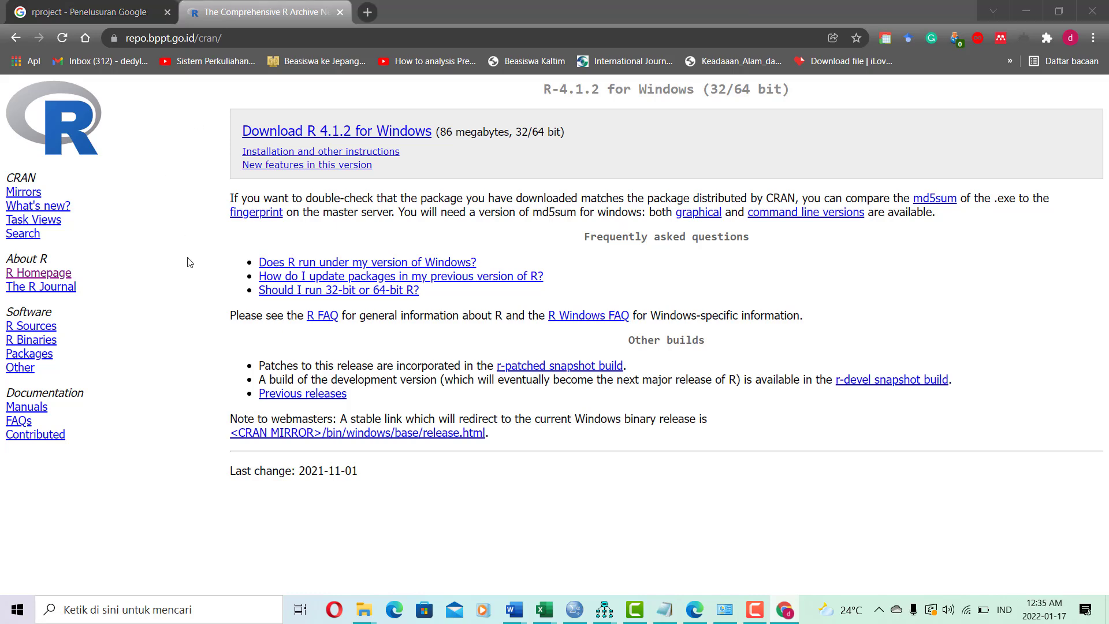
# In File Explorer, run R-4.1.2-win.exe from the Programs folder inside Unduhan
pyautogui.press('super+e')
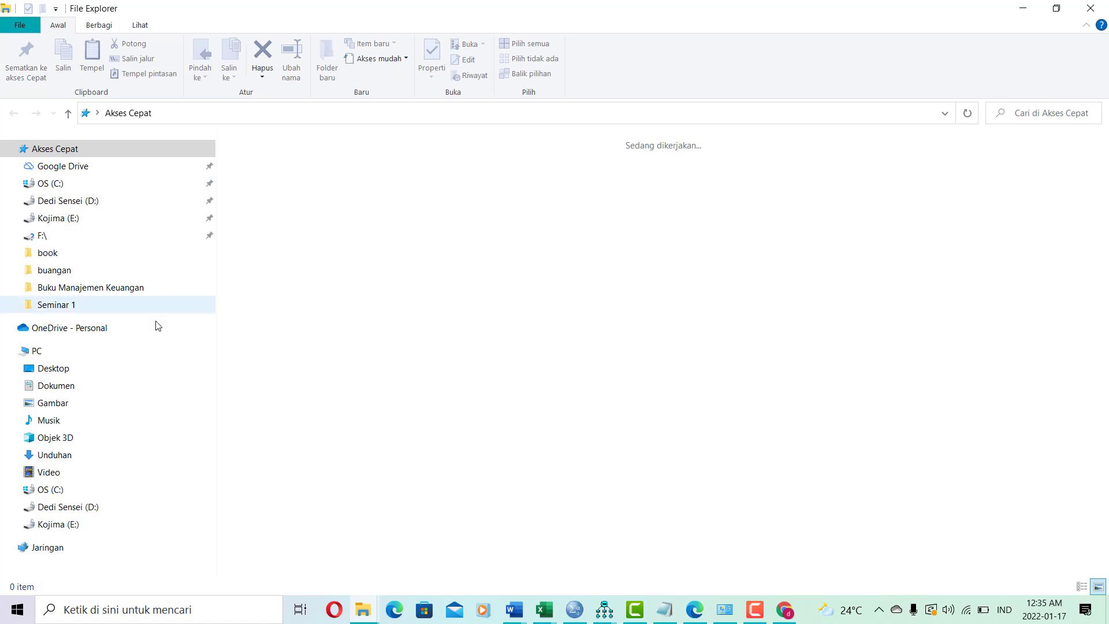
pyautogui.click(88, 450)
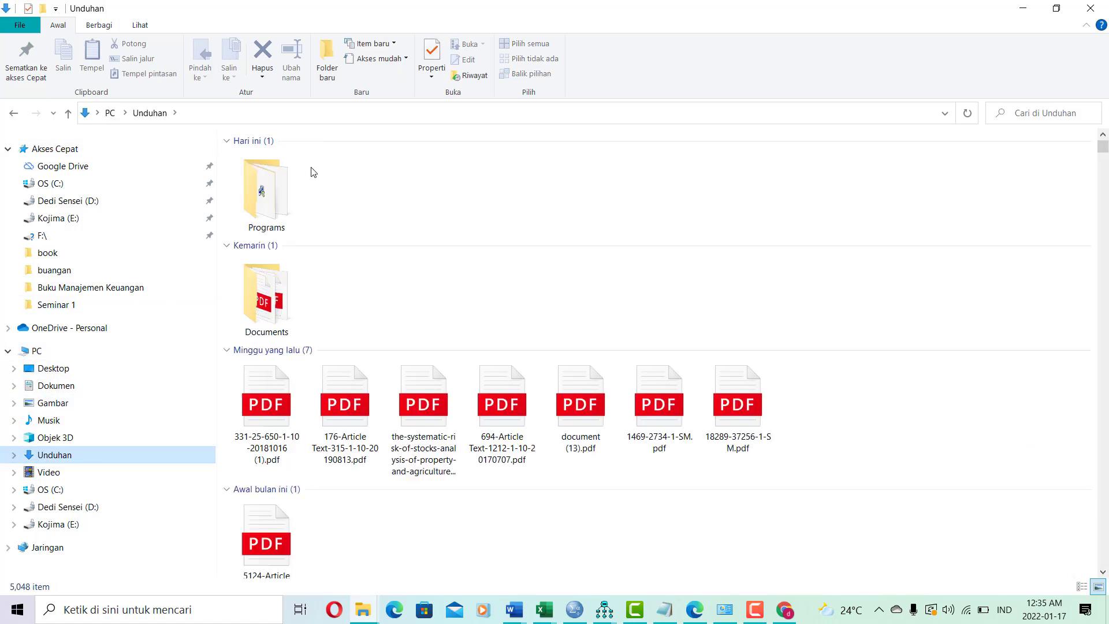
pyautogui.click(293, 170)
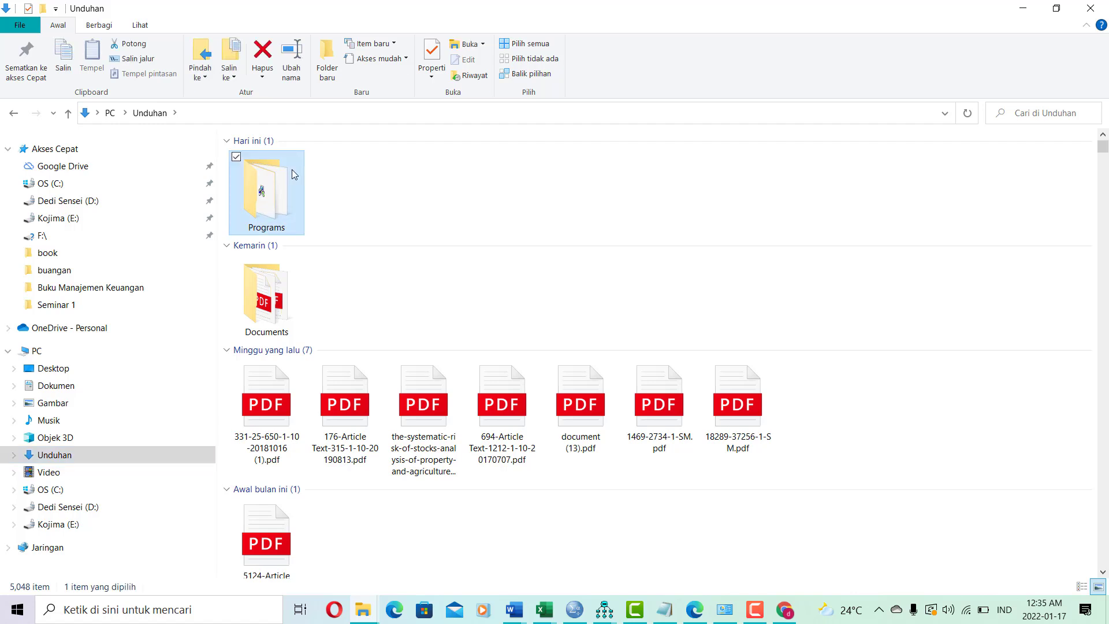
pyautogui.doubleClick(292, 168)
pyautogui.click(309, 197)
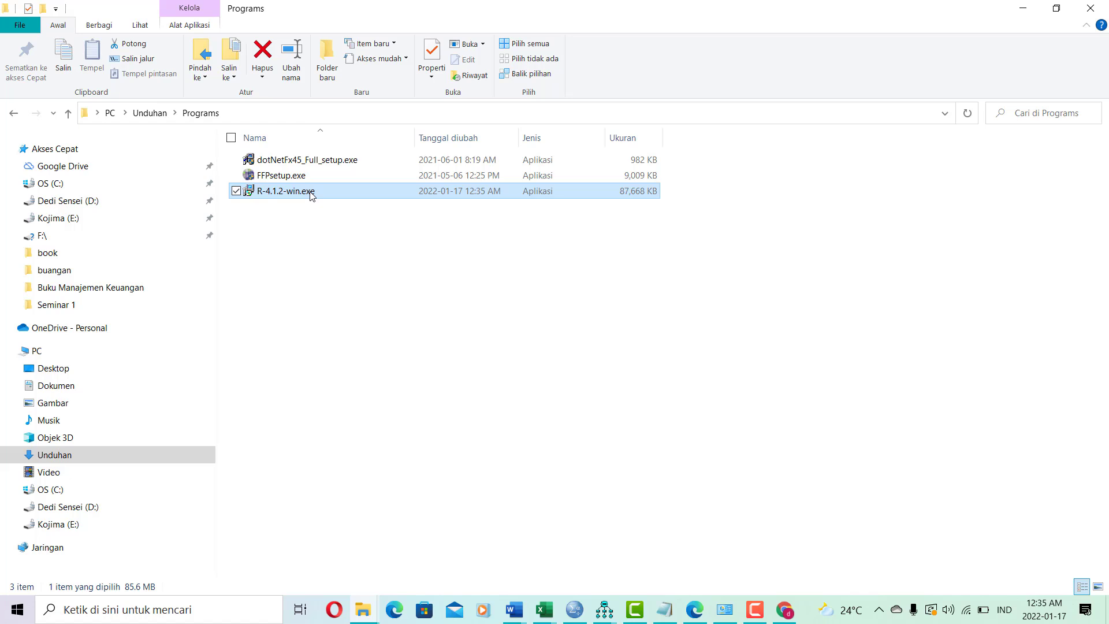
pyautogui.doubleClick(310, 193)
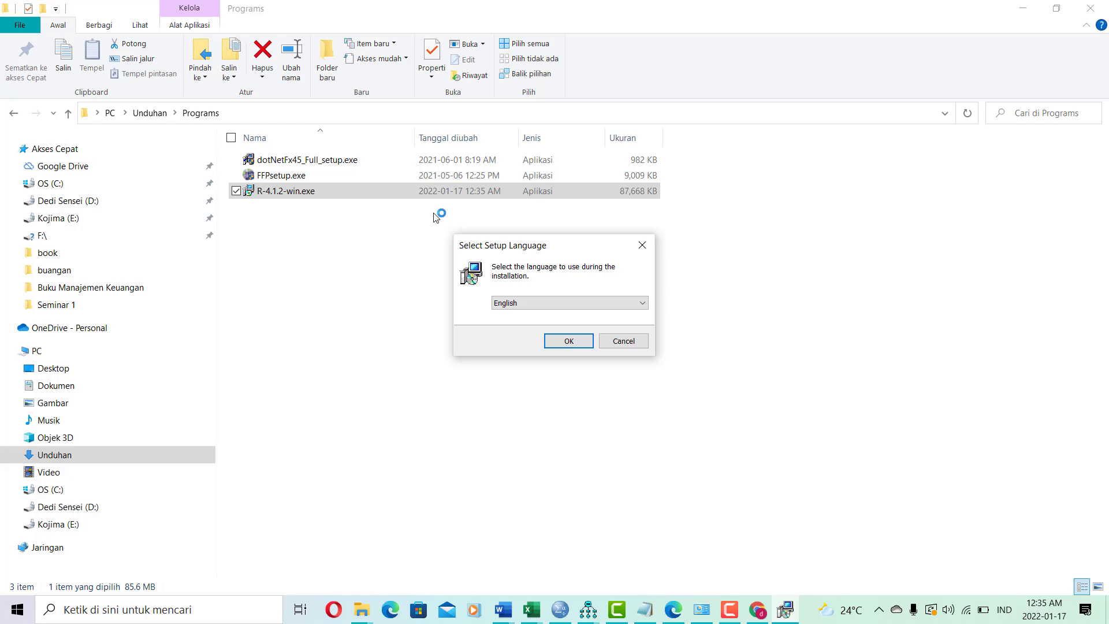
# Start the R setup in English and accept C:\Program Files\R\R-4.1.2 as the destination folder
pyautogui.click(591, 344)
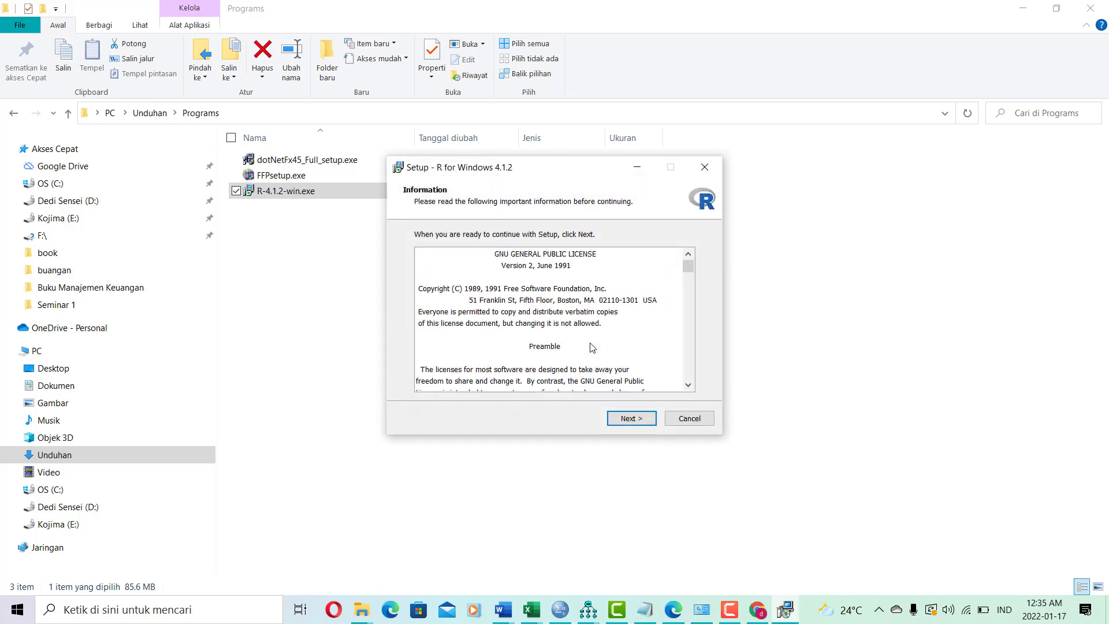
pyautogui.click(642, 418)
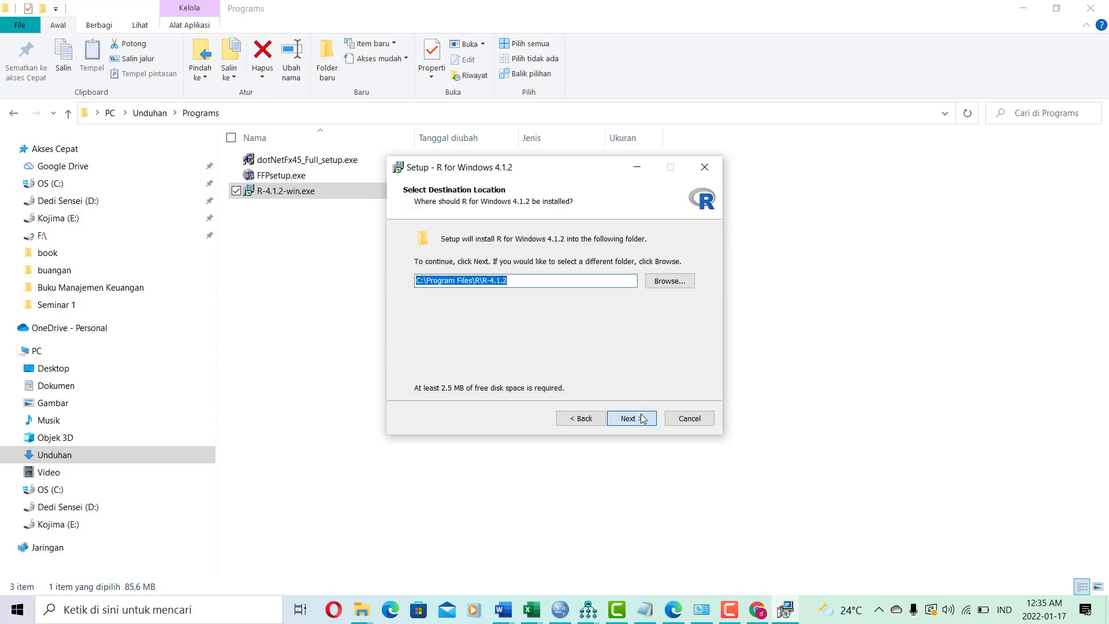
pyautogui.click(647, 417)
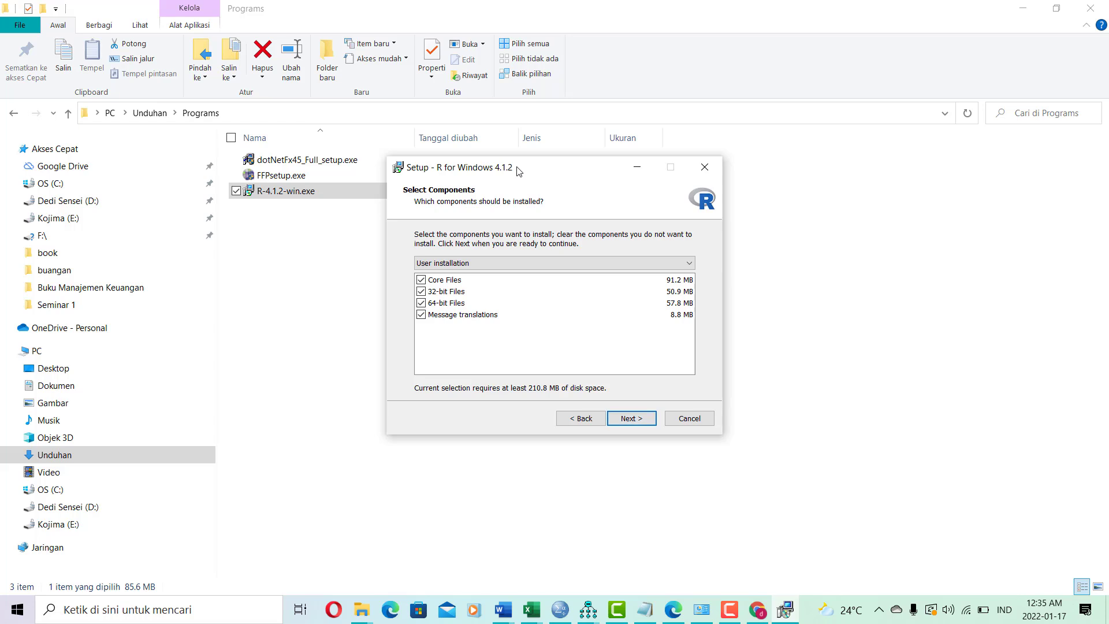
# Install R with all User installation components, default startup options, Start Menu folder R and default additional tasks, and finish the setup
pyautogui.moveTo(519, 171); pyautogui.dragTo(526, 87)
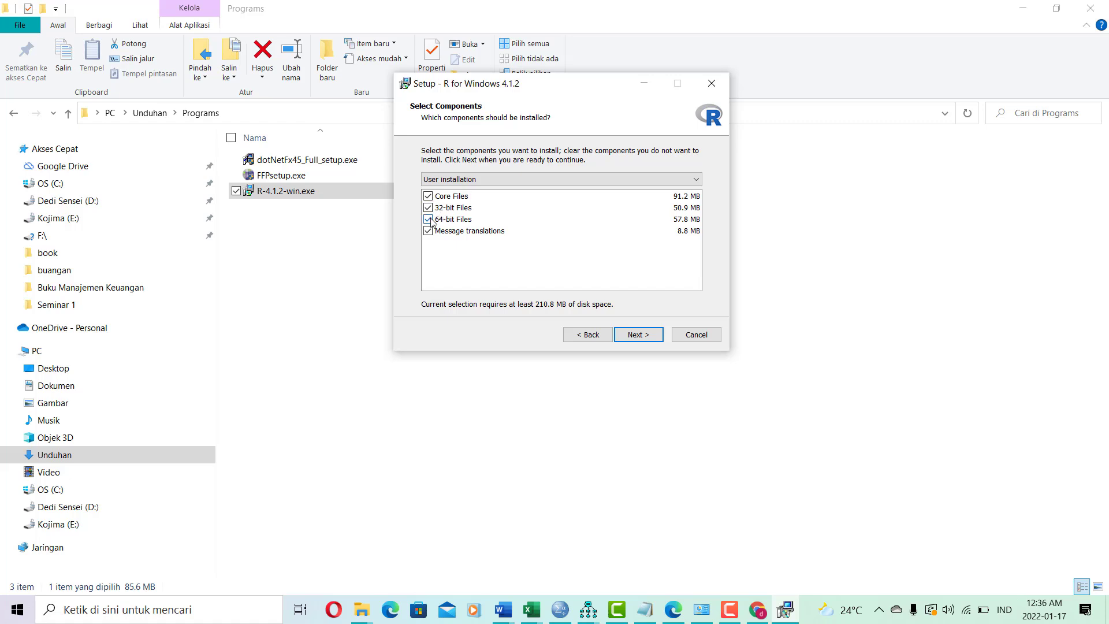
pyautogui.click(658, 338)
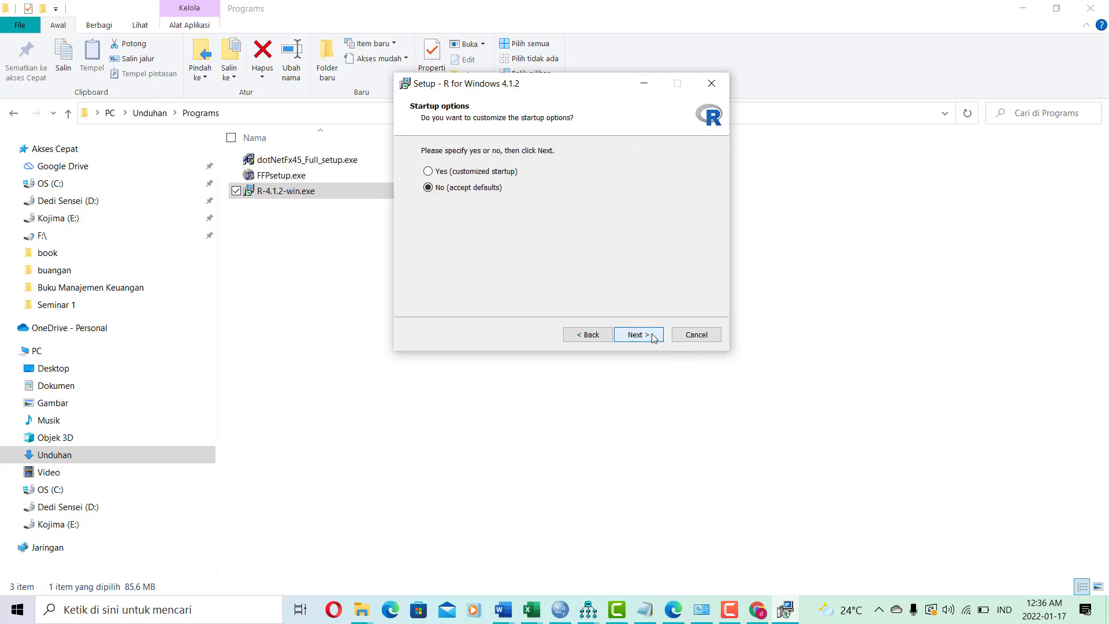
pyautogui.click(654, 337)
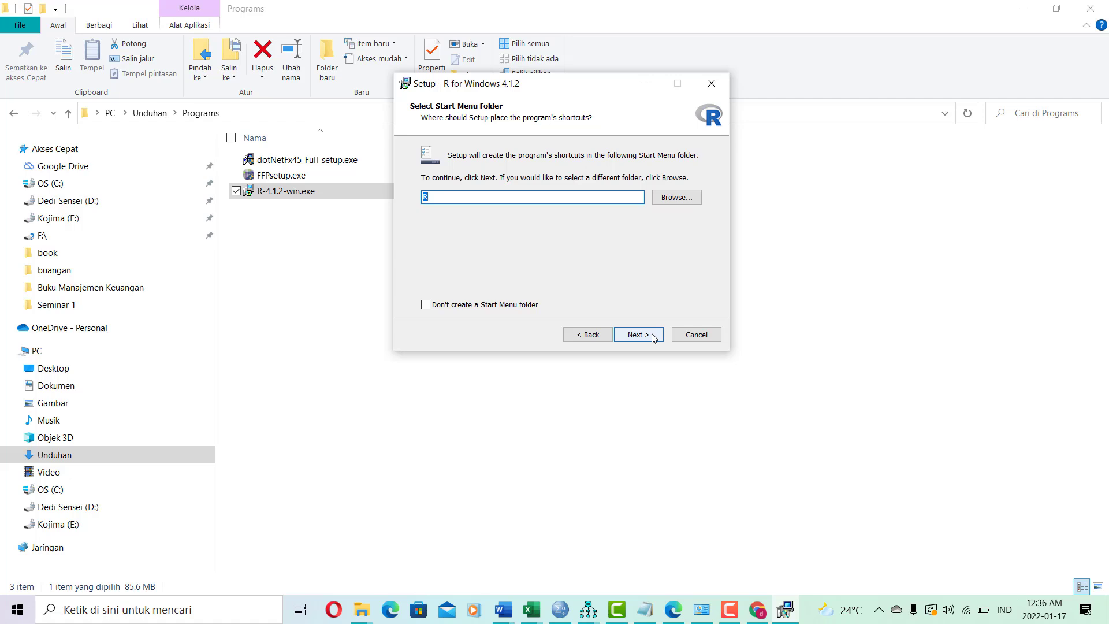
pyautogui.click(654, 337)
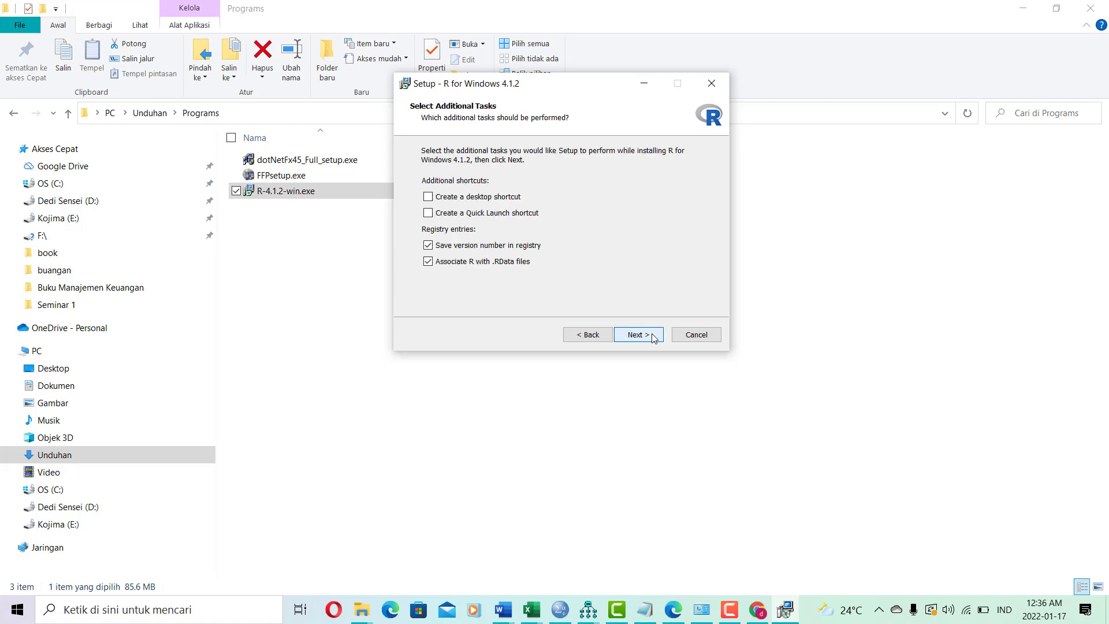
pyautogui.click(654, 337)
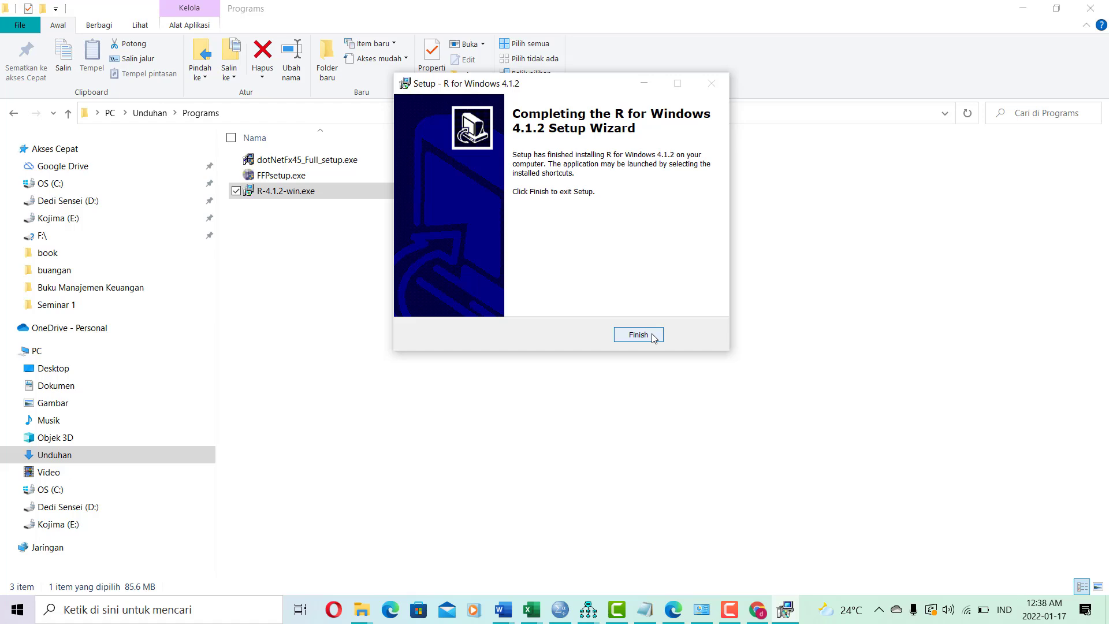
pyautogui.click(654, 337)
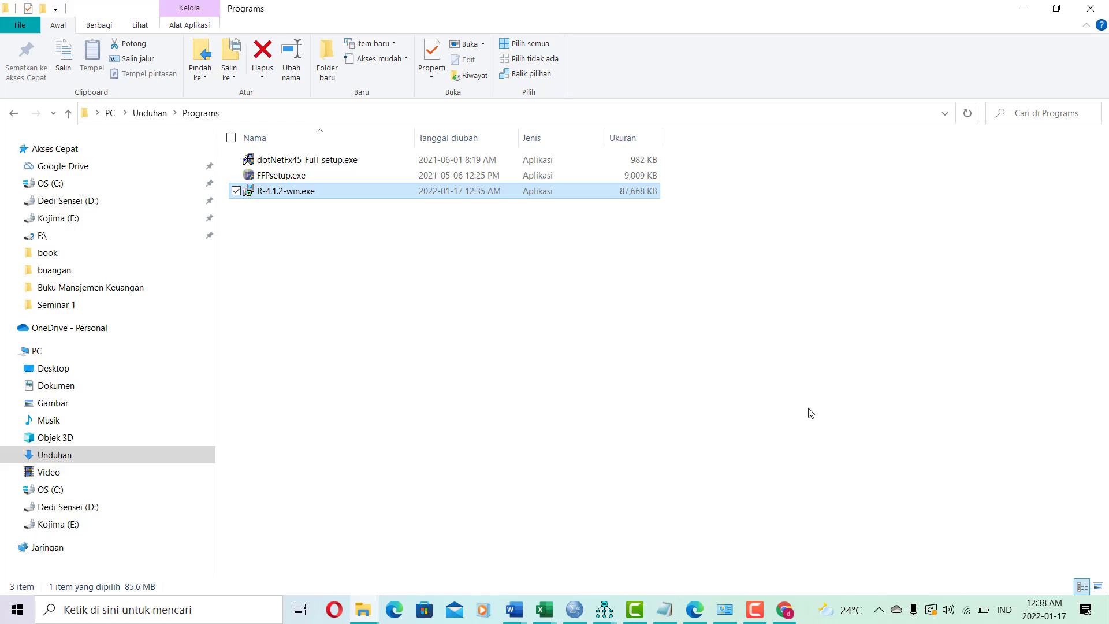
# Switch to Google Chrome, search for rstudio in a new tab and open the Download the RStudio IDE page
pyautogui.click(794, 612)
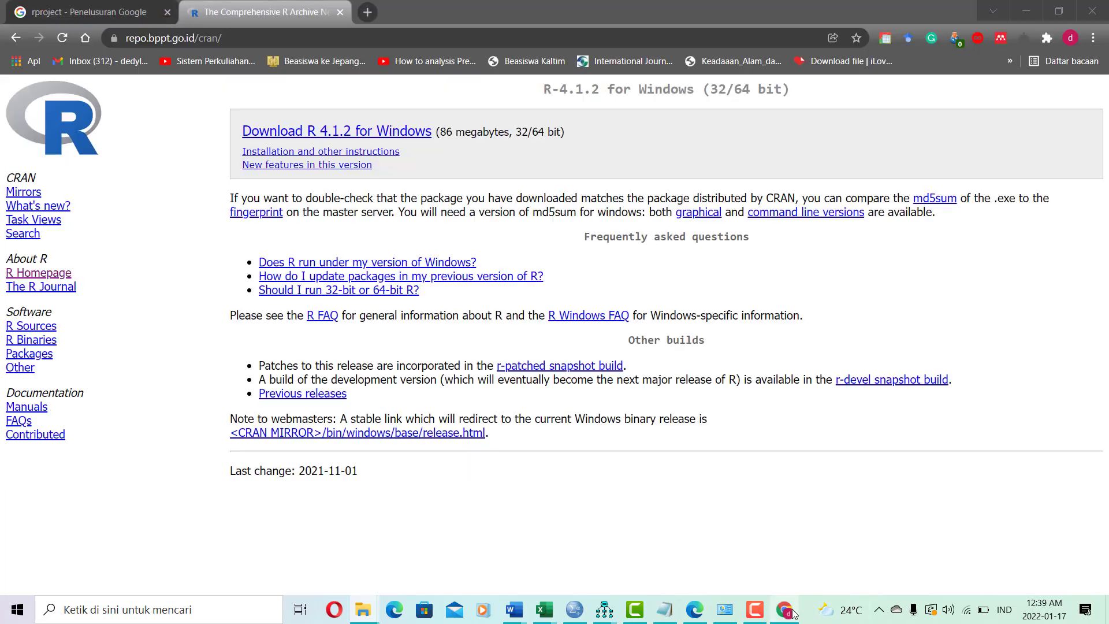
pyautogui.click(370, 12)
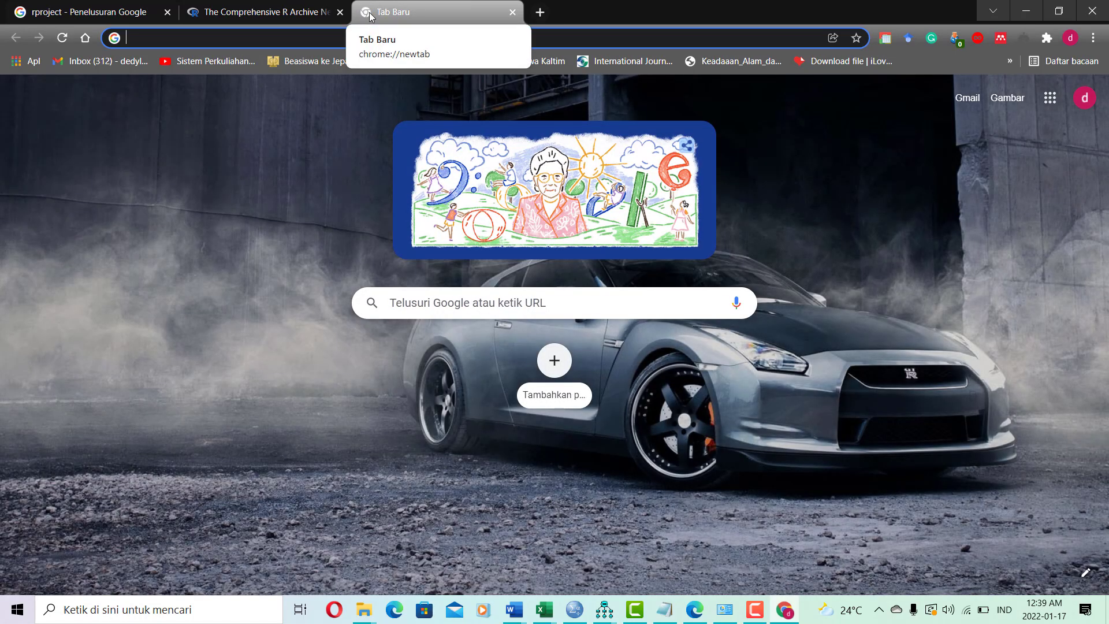
pyautogui.write('rstudi')
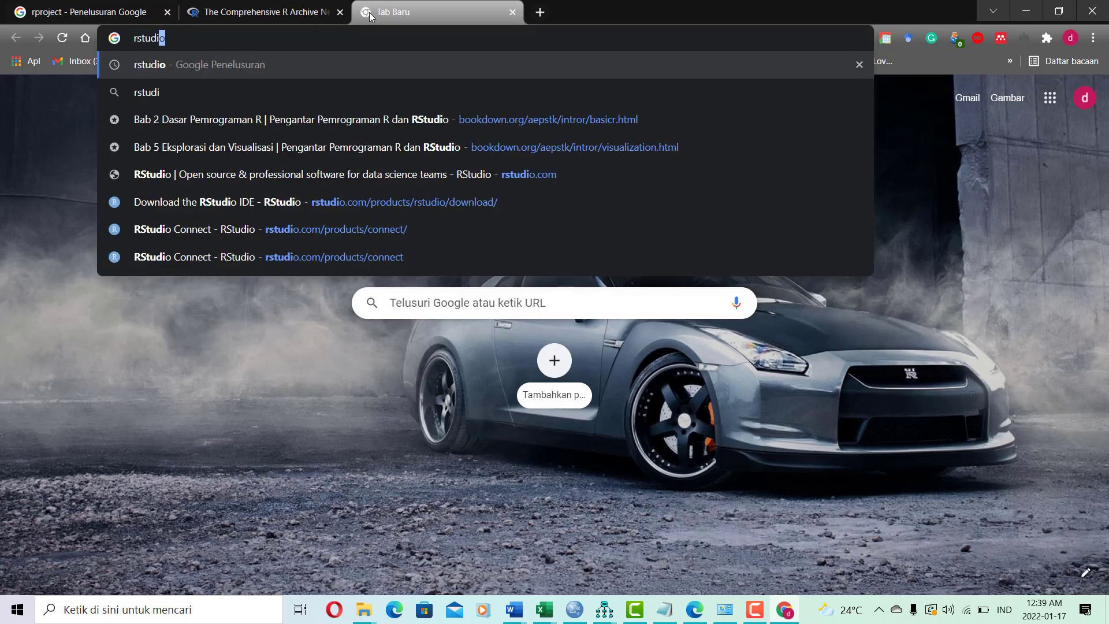
pyautogui.press('Return')
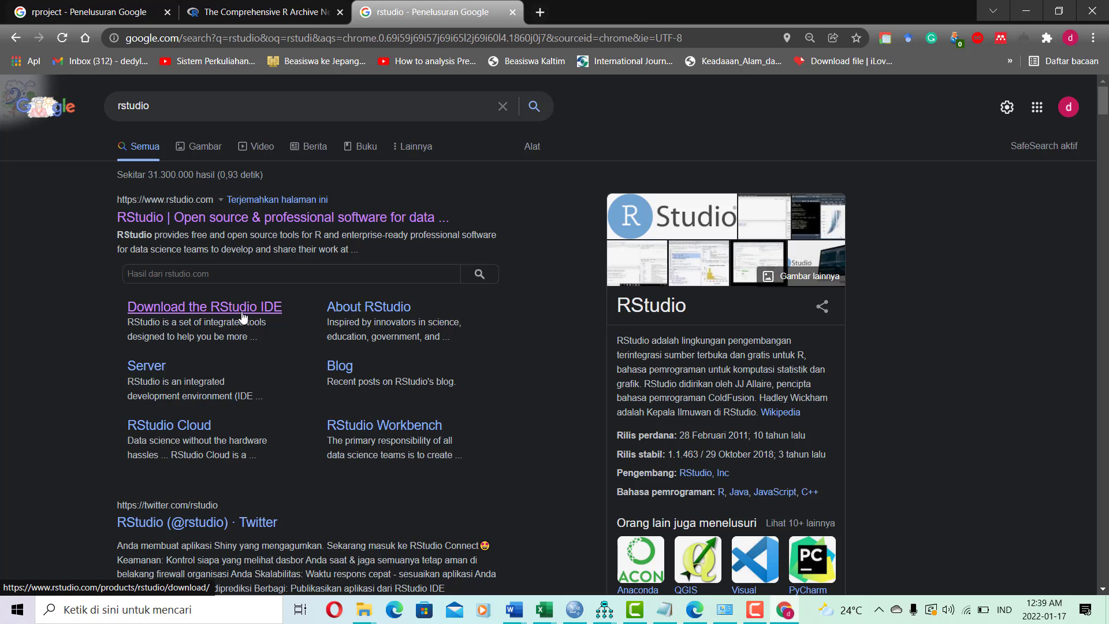
pyautogui.click(243, 315)
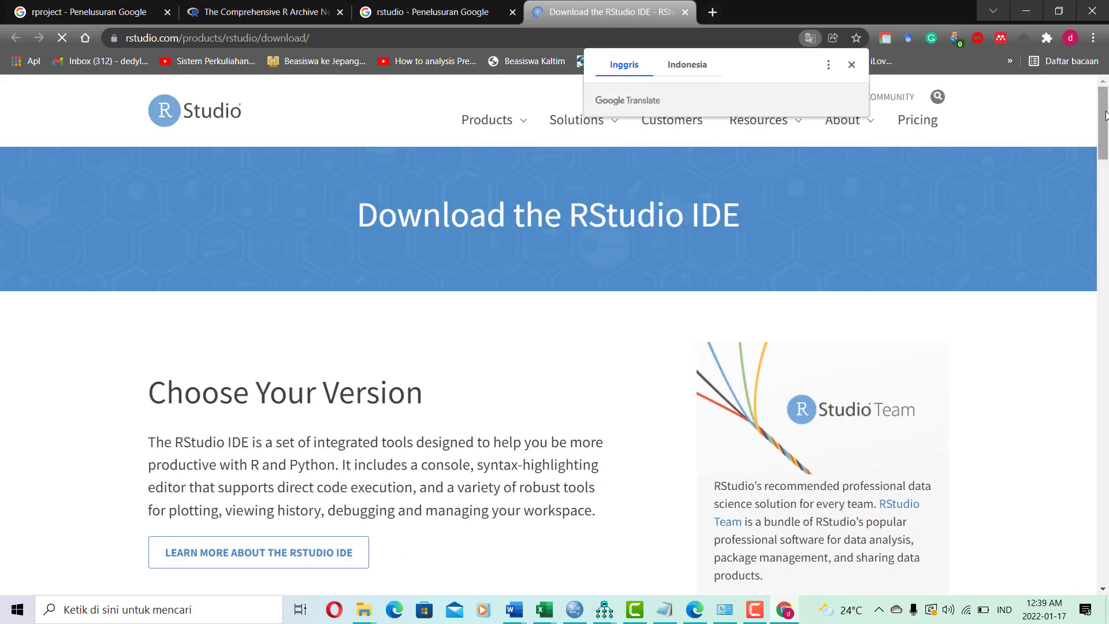
# Compare the RStudio editions and open the download section for the free RStudio Desktop
pyautogui.scroll(-5, 549, 335)
pyautogui.scroll(-6, 1106, 201)
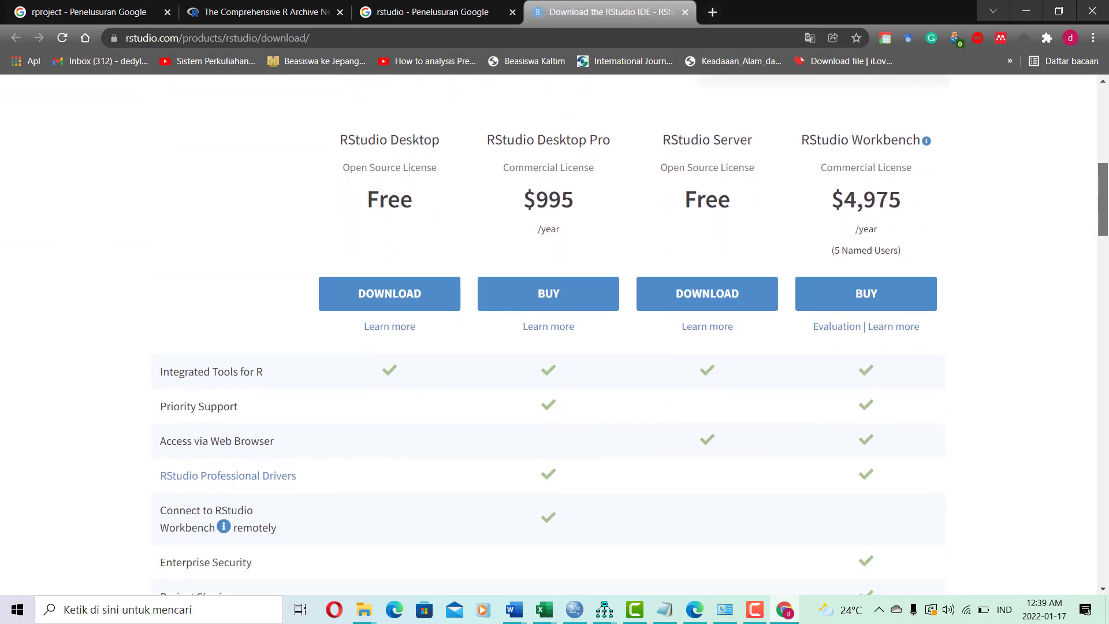
pyautogui.scroll(1, 1107, 201)
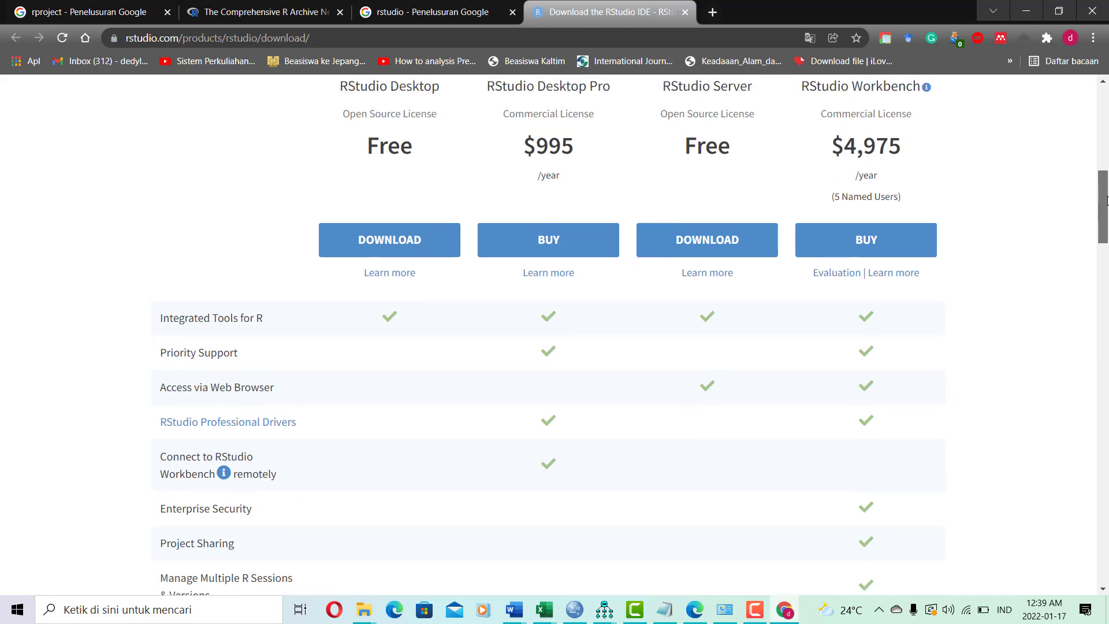
pyautogui.scroll(-1, 1107, 200)
pyautogui.scroll(1, 1001, 195)
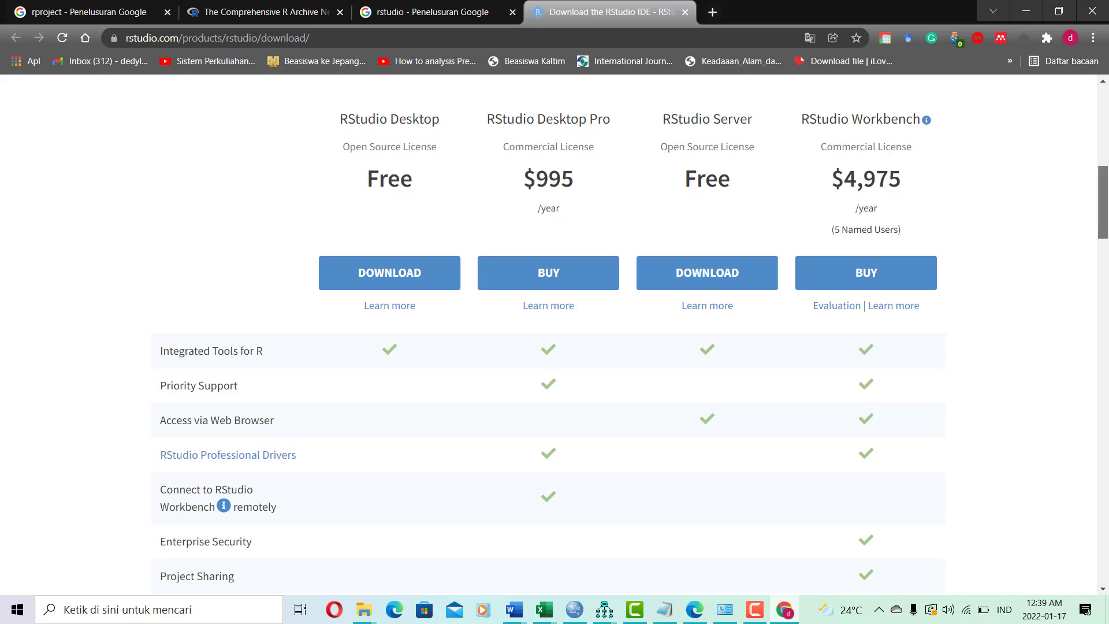
pyautogui.moveTo(1104, 196)
pyautogui.mouseDown()
pyautogui.moveTo(1106, 322)
pyautogui.moveTo(1106, 193)
pyautogui.mouseUp()
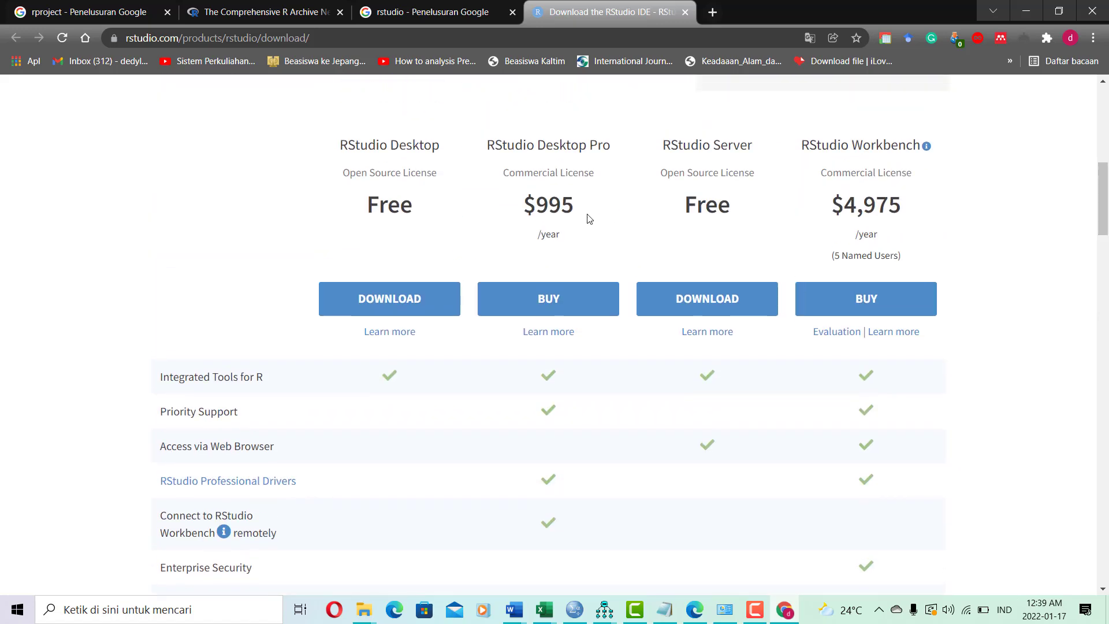
pyautogui.click(429, 297)
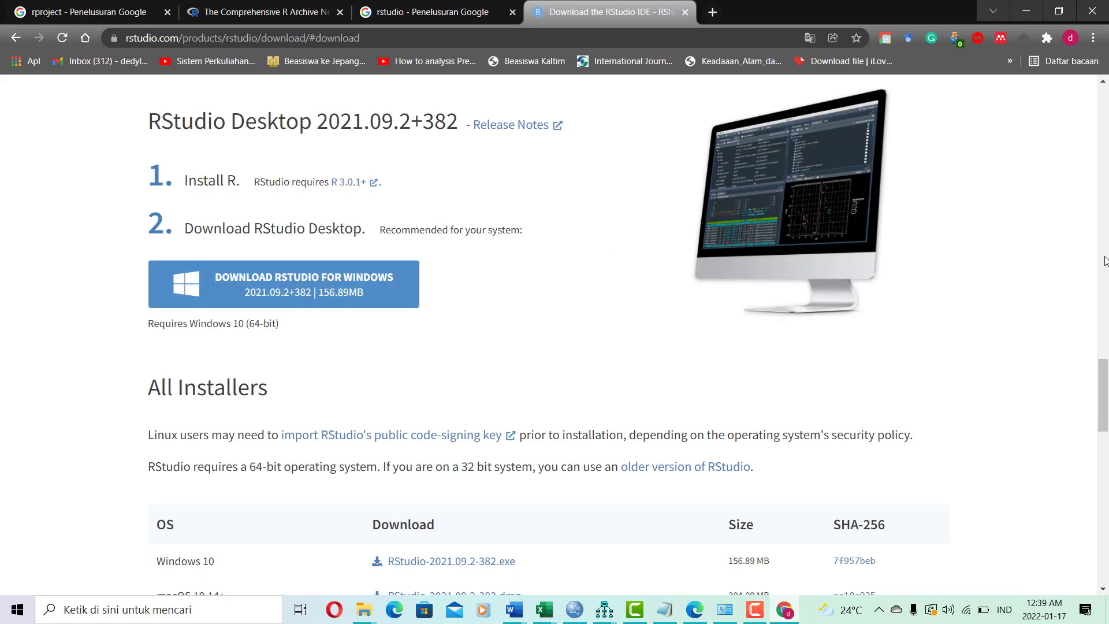
# Start downloading the Windows 10 installer RStudio-2021.09.2-382.exe to Unduhan\Programs with Internet Download Manager, dismissing its trial and registration dialogs
pyautogui.moveTo(1105, 384); pyautogui.dragTo(1105, 409)
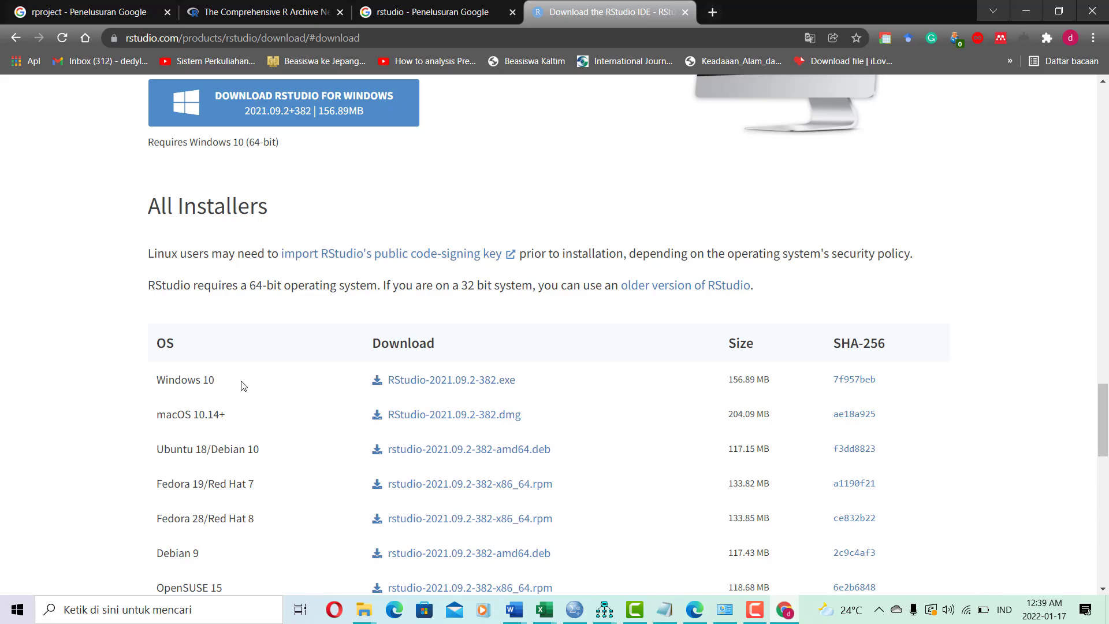
pyautogui.click(436, 383)
pyautogui.press('Return')
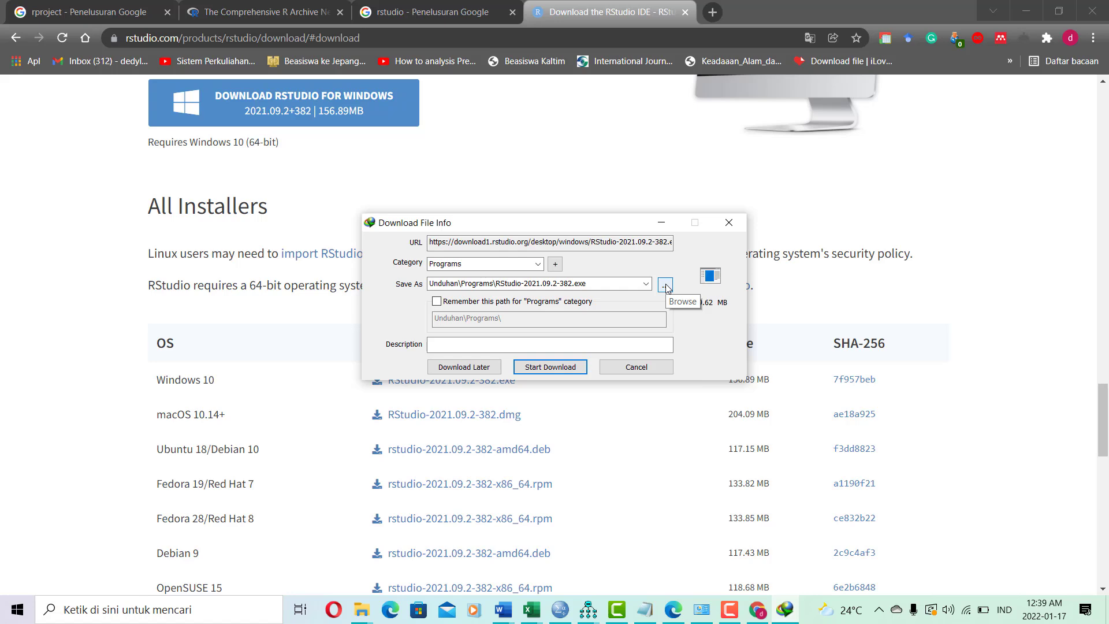
pyautogui.click(666, 285)
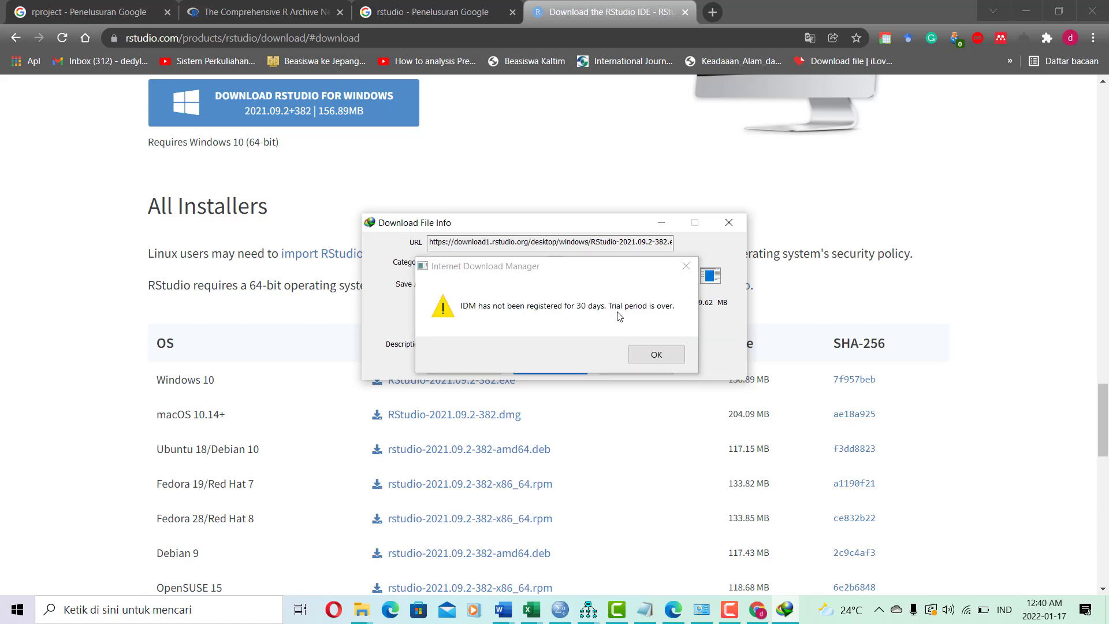
pyautogui.click(687, 266)
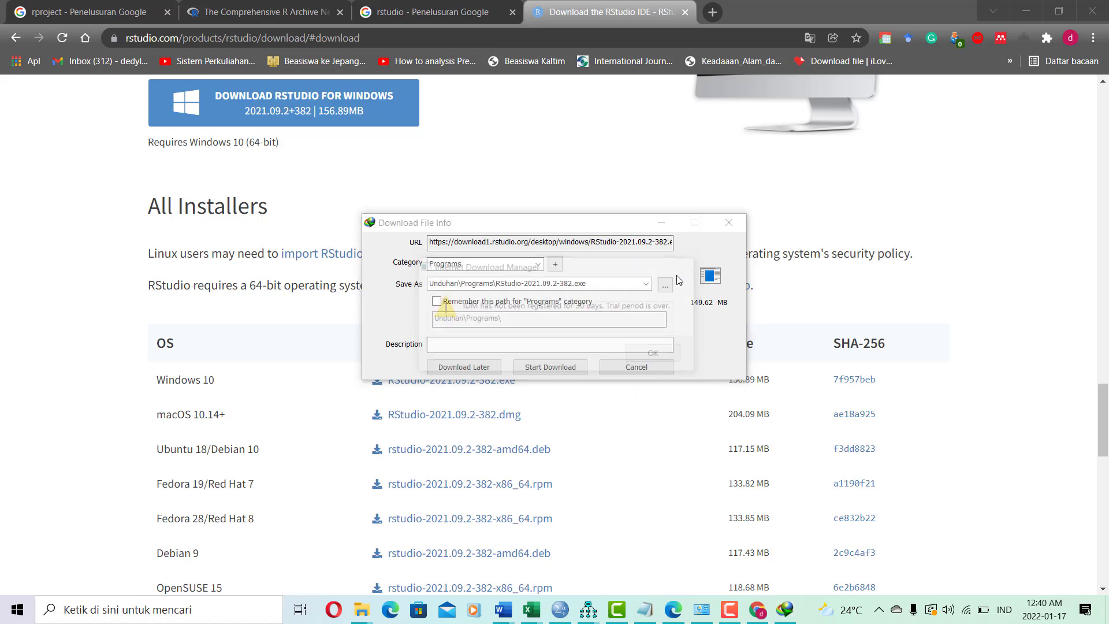
pyautogui.click(555, 368)
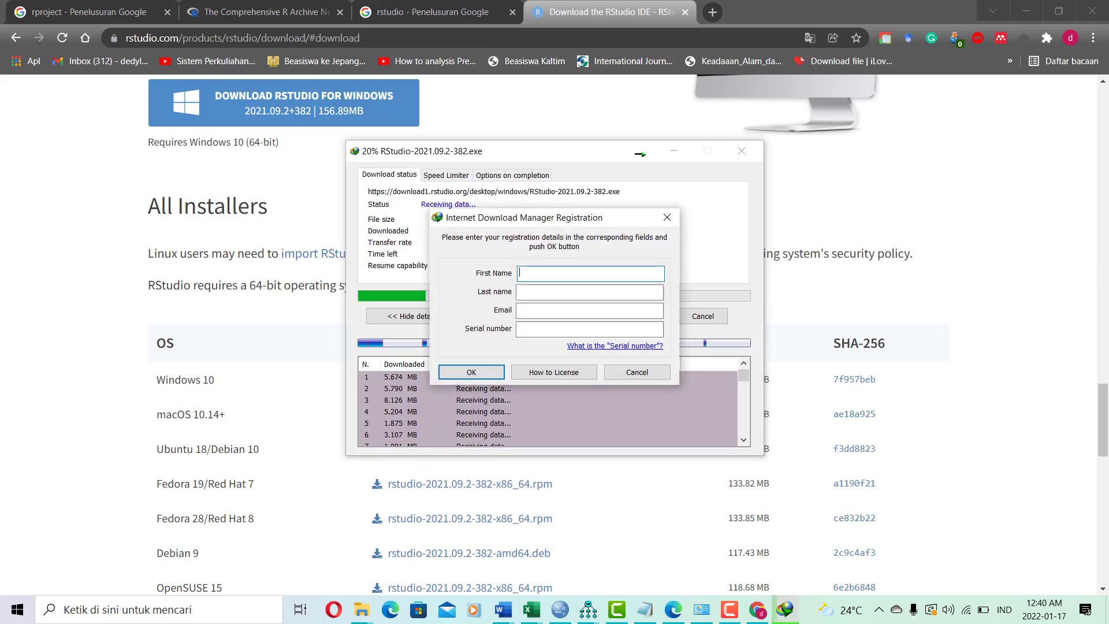
pyautogui.click(669, 220)
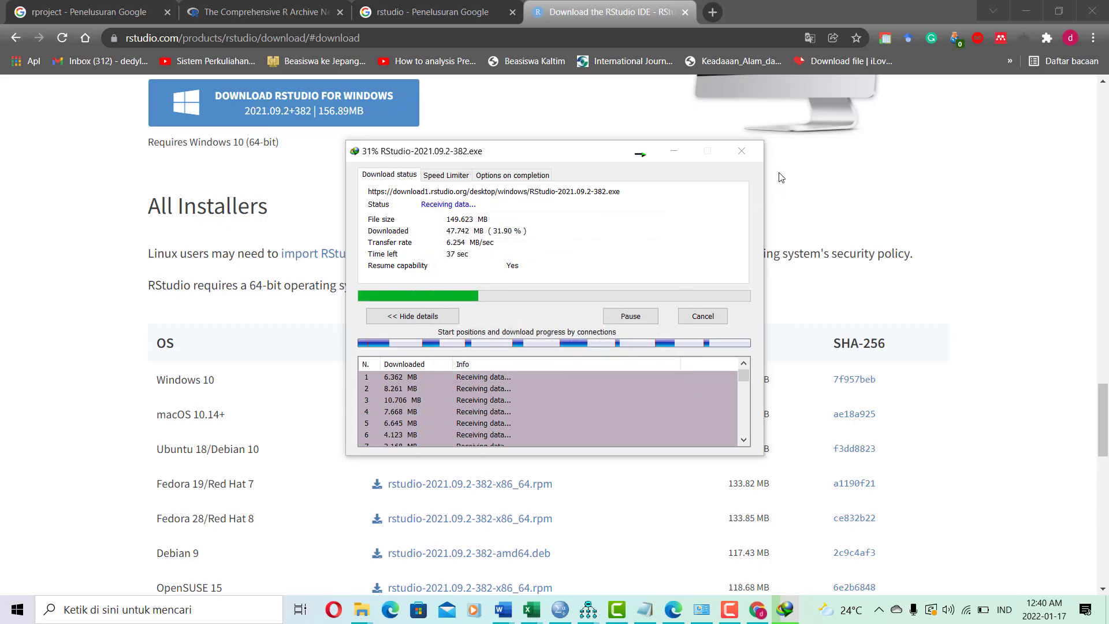
pyautogui.moveTo(537, 152); pyautogui.dragTo(416, 130)
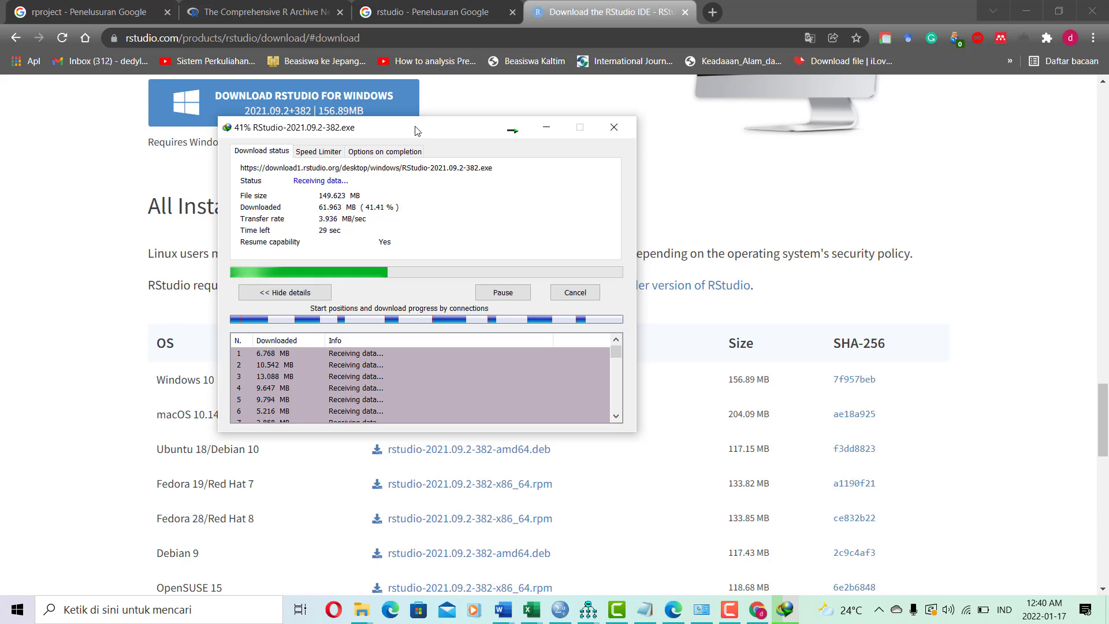